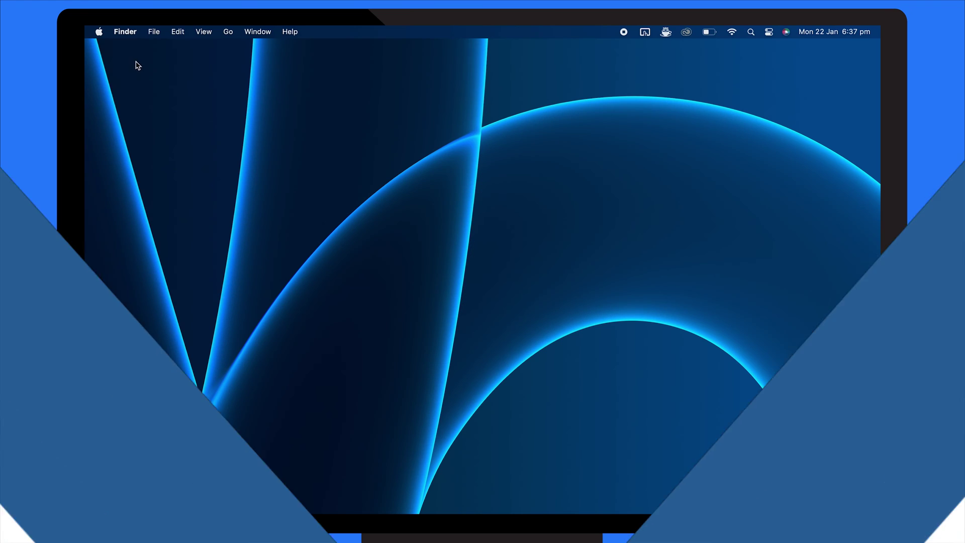
View this Mac's About details, then show the pending macOS Sonoma software update.
{"action": "left_click", "coordinate": [99, 32]}
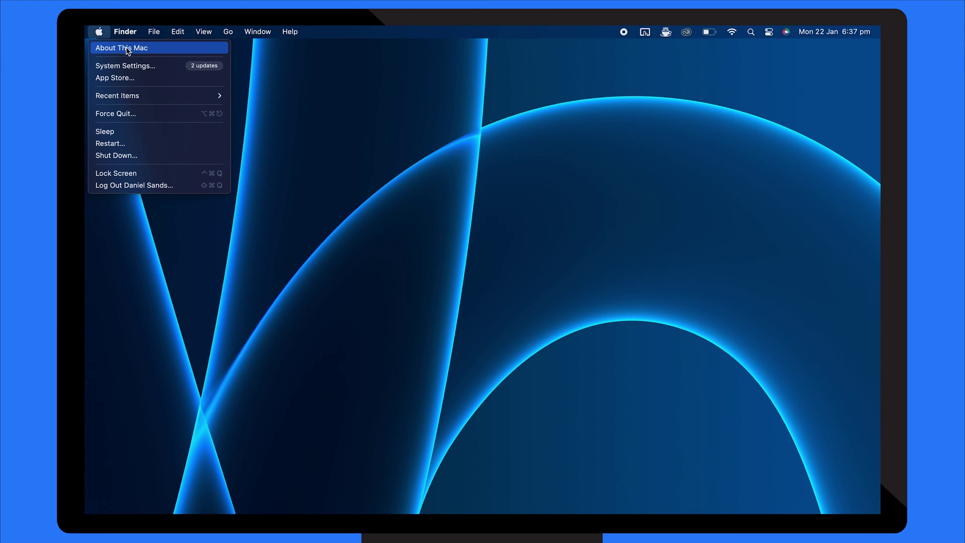
{"action": "left_click", "coordinate": [156, 55]}
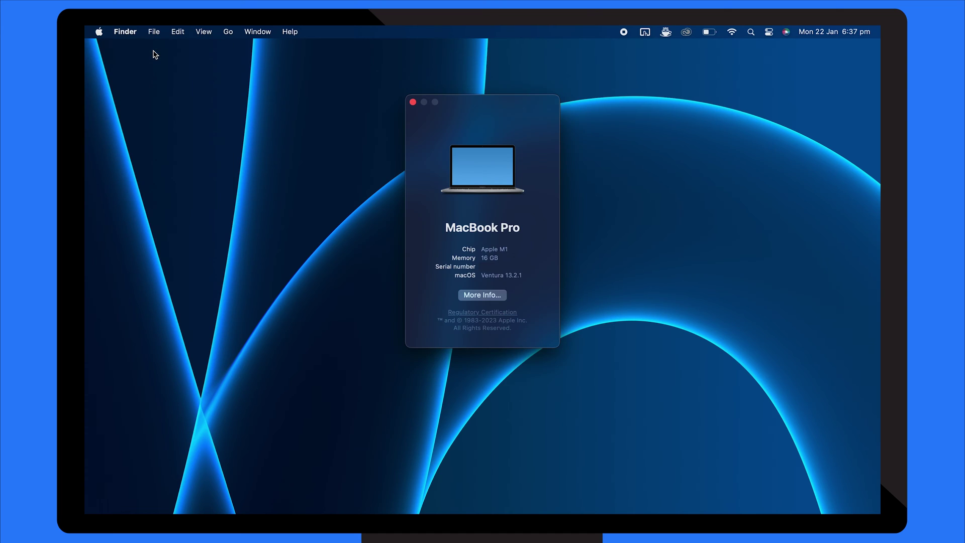
{"action": "left_click", "coordinate": [475, 296]}
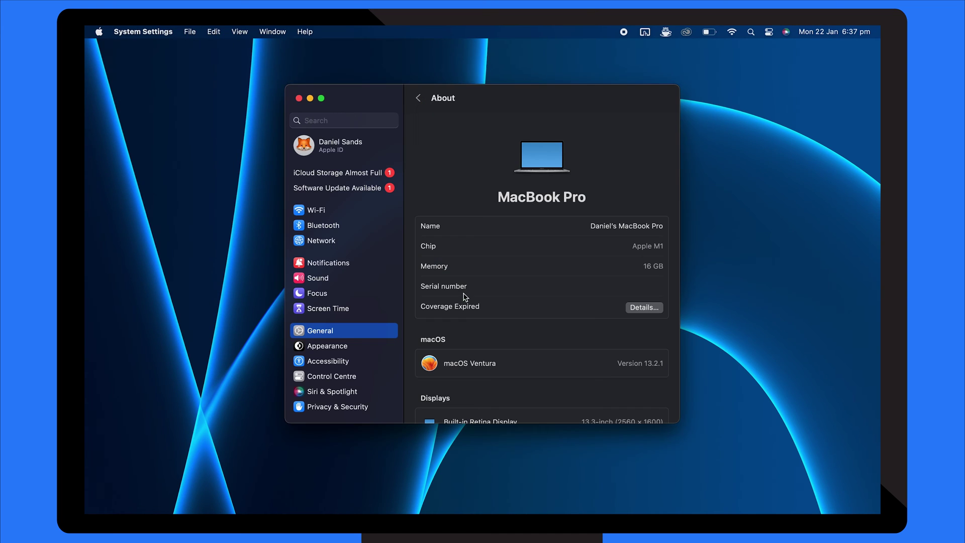
{"action": "left_click", "coordinate": [352, 194]}
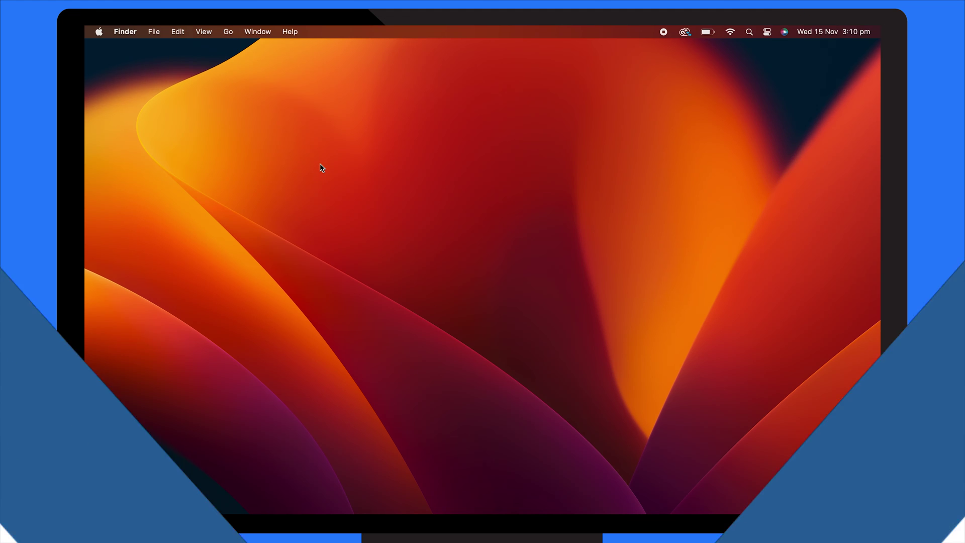
{"action": "left_click", "coordinate": [99, 32]}
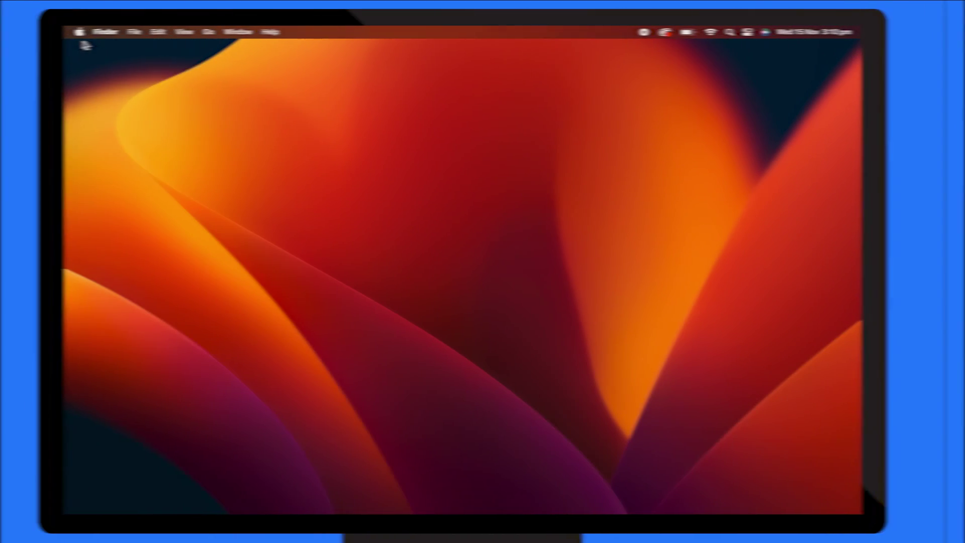
{"action": "left_click", "coordinate": [99, 32]}
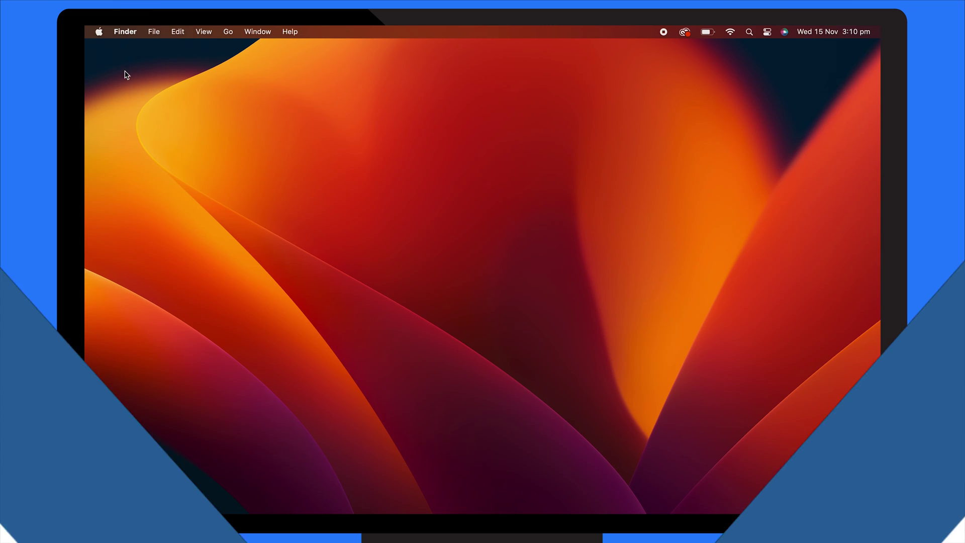
Open the Apple menu to start a new Finder window showing Recent items.
{"action": "left_click", "coordinate": [99, 32]}
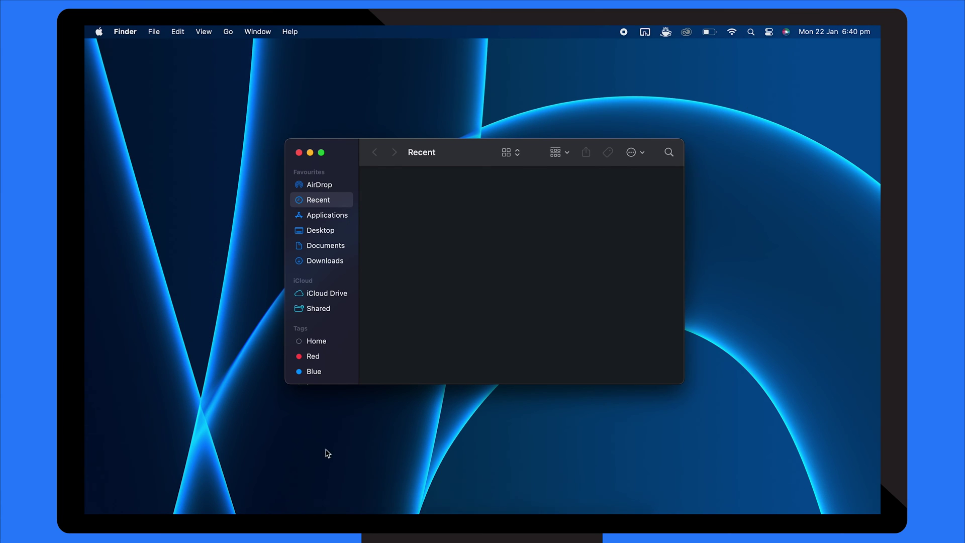
Go to the ~/Library/Preferences/ folder in Finder.
{"action": "key", "text": "super+shift+g"}
{"action": "type", "text": "~/Library"}
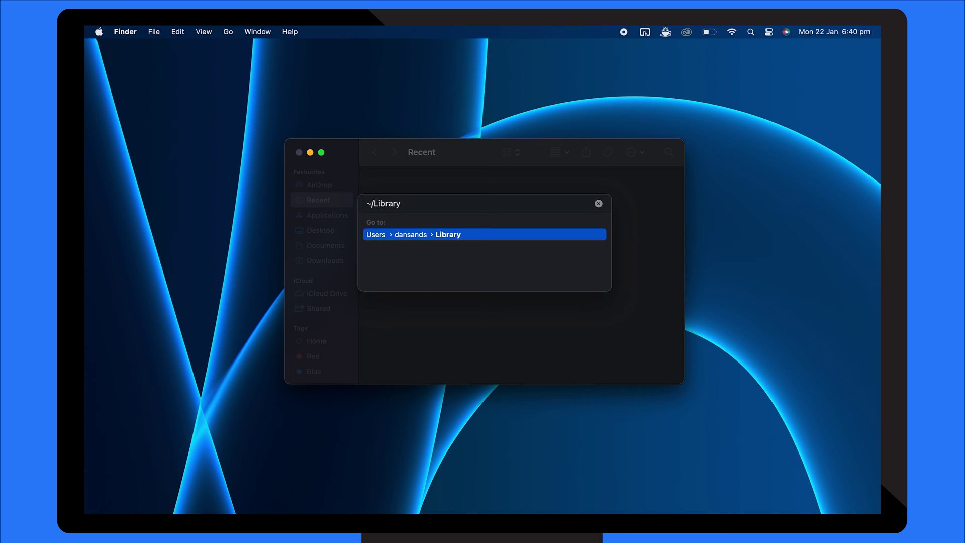
{"action": "type", "text": "/Preferences/"}
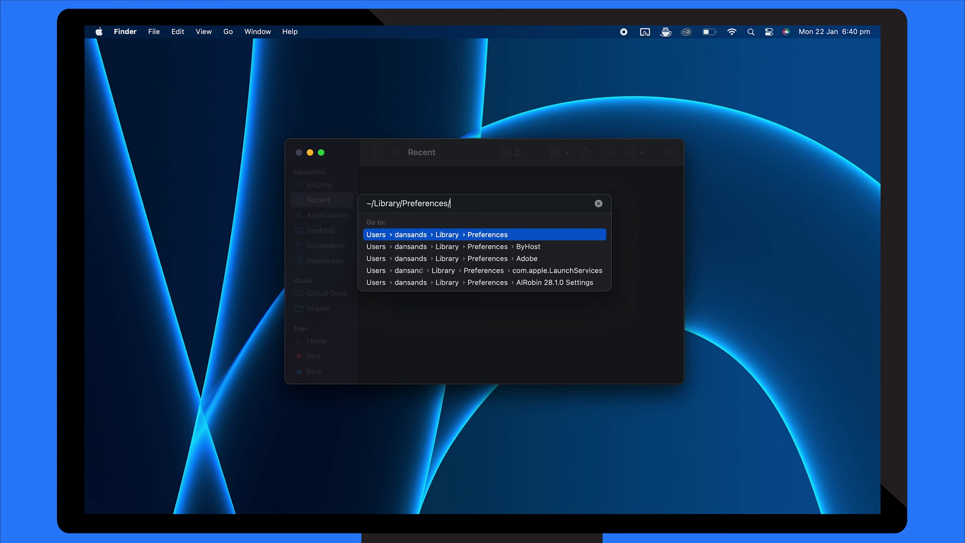
{"action": "key", "text": "Return"}
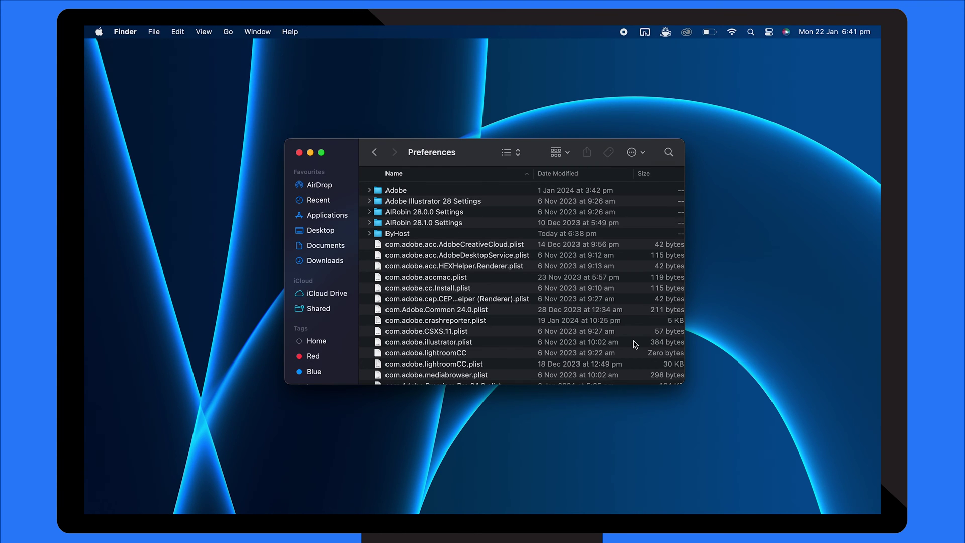
Move the AppleHIDMouse and AppleMultitouchTrackpad plist files to the Bin, then empty the Bin.
{"action": "scroll", "coordinate": [635, 344], "scroll_direction": "down", "scroll_amount": 15}
{"action": "left_click", "coordinate": [654, 354]}
{"action": "scroll", "coordinate": [654, 354], "scroll_direction": "down", "scroll_amount": 2}
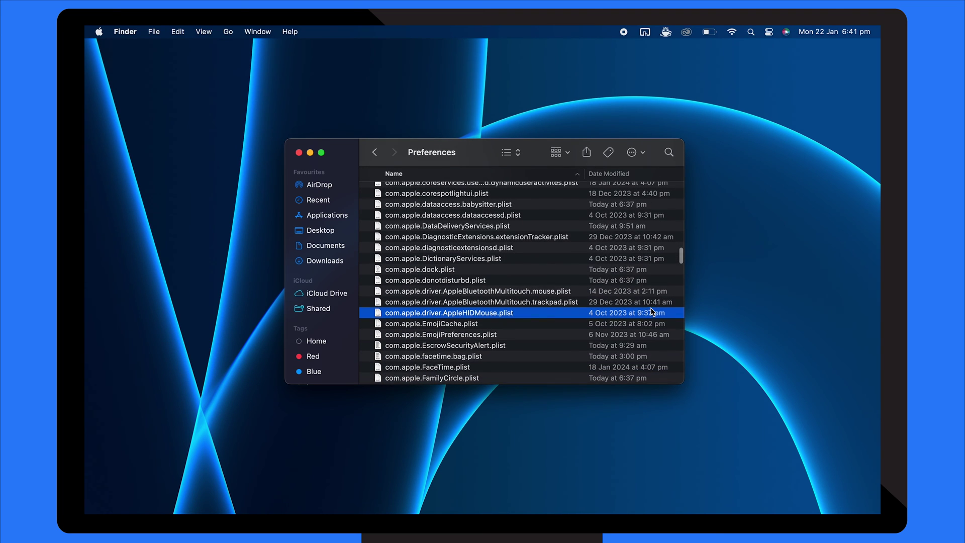
{"action": "right_click", "coordinate": [529, 314]}
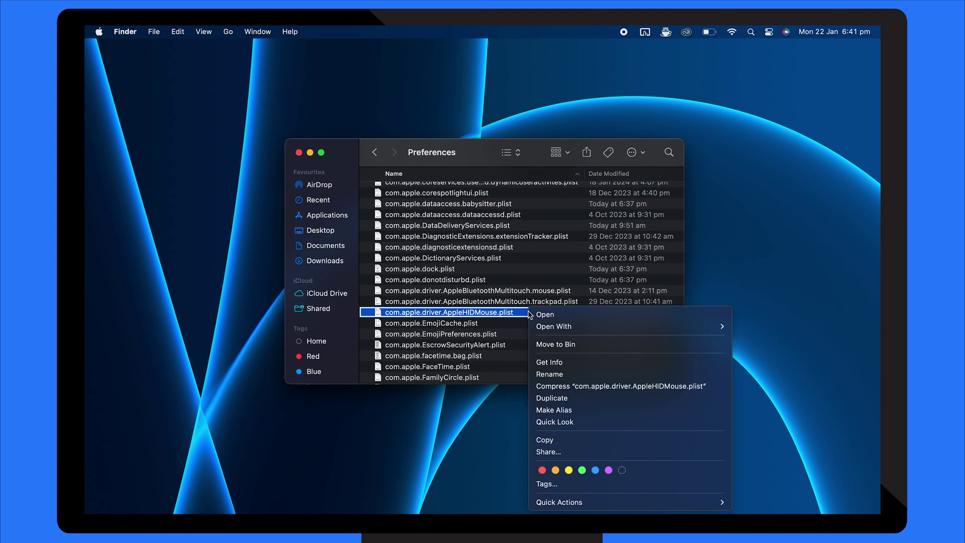
{"action": "left_click", "coordinate": [572, 345]}
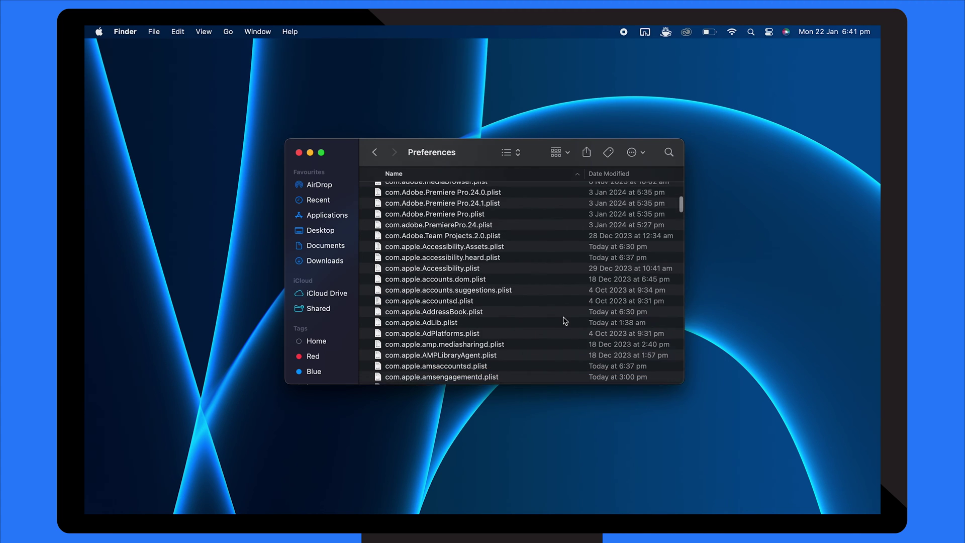
{"action": "scroll", "coordinate": [565, 319], "scroll_direction": "down", "scroll_amount": 10}
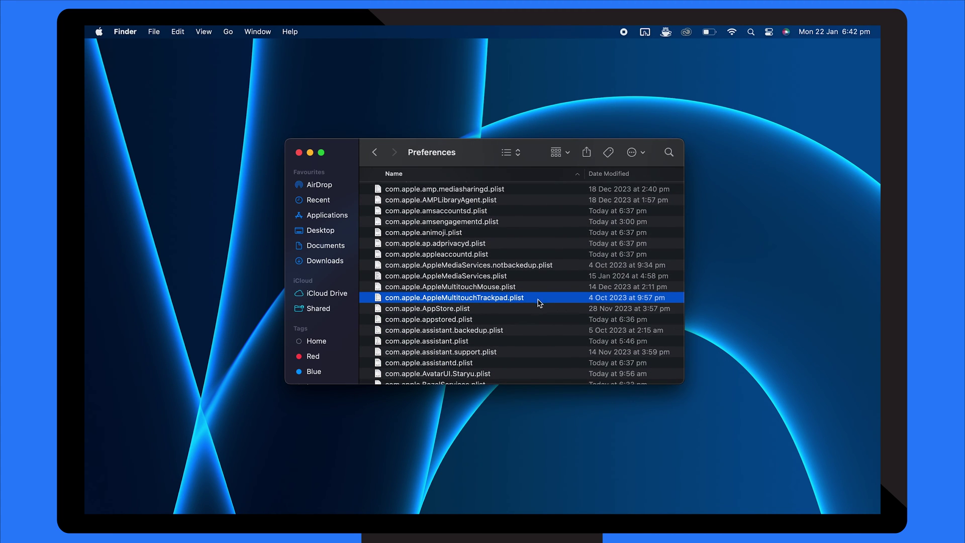
{"action": "right_click", "coordinate": [540, 302]}
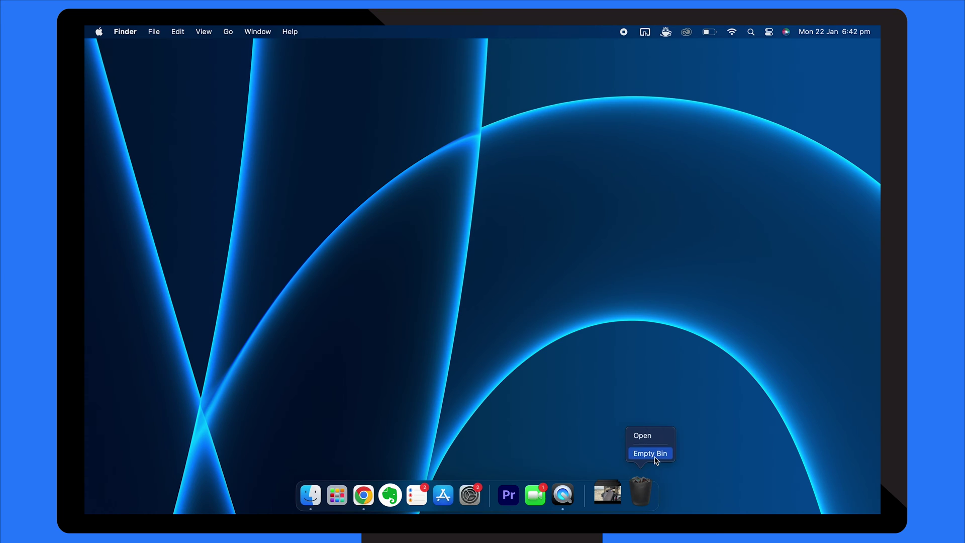
{"action": "left_click", "coordinate": [650, 454]}
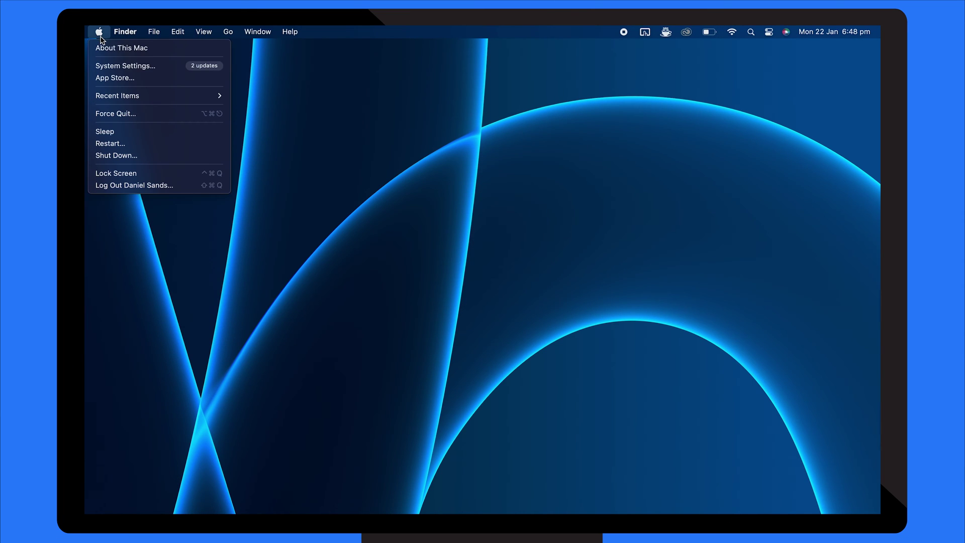
Open General > Software Update in System Settings and choose Upgrade Now for macOS Sonoma.
{"action": "left_click", "coordinate": [159, 69]}
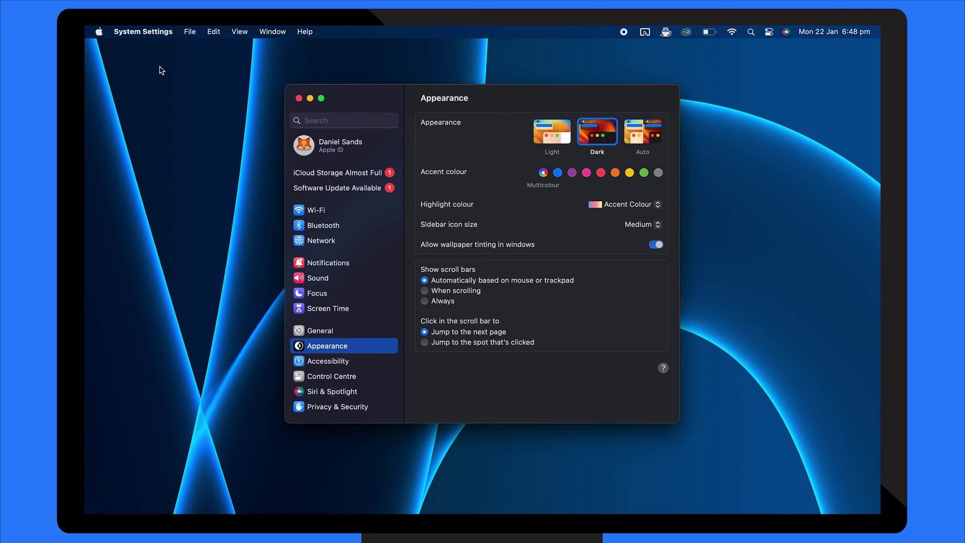
{"action": "left_click", "coordinate": [342, 332]}
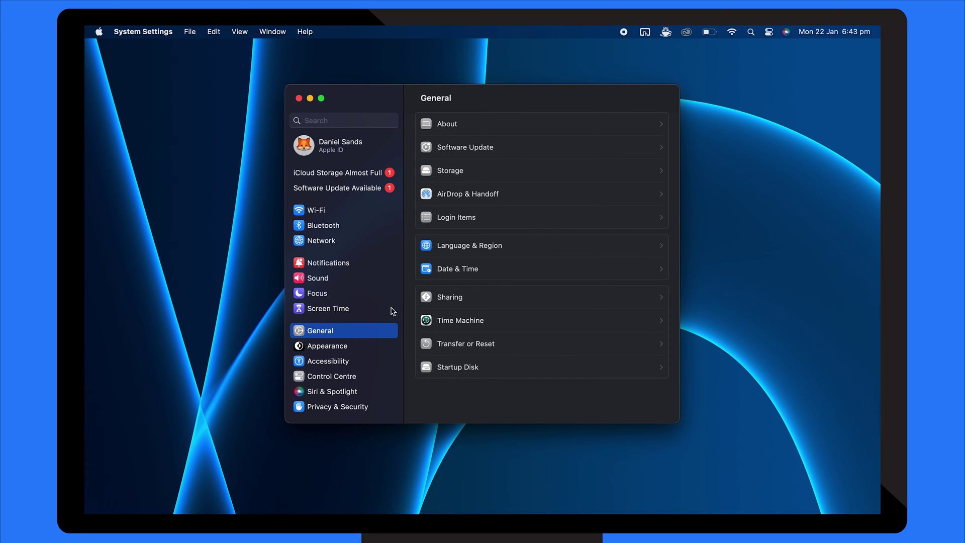
{"action": "left_click", "coordinate": [497, 151]}
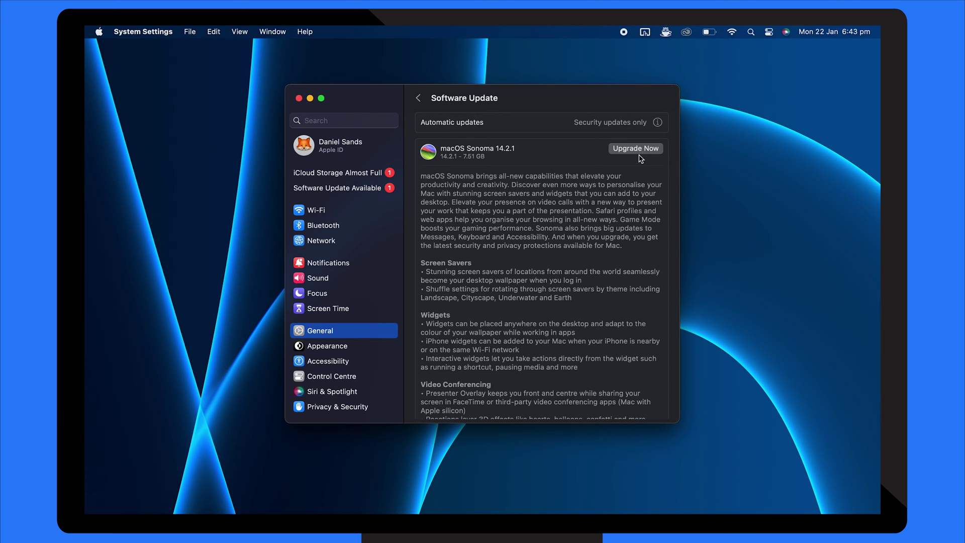
{"action": "left_click", "coordinate": [641, 153]}
{"action": "left_click", "coordinate": [643, 153]}
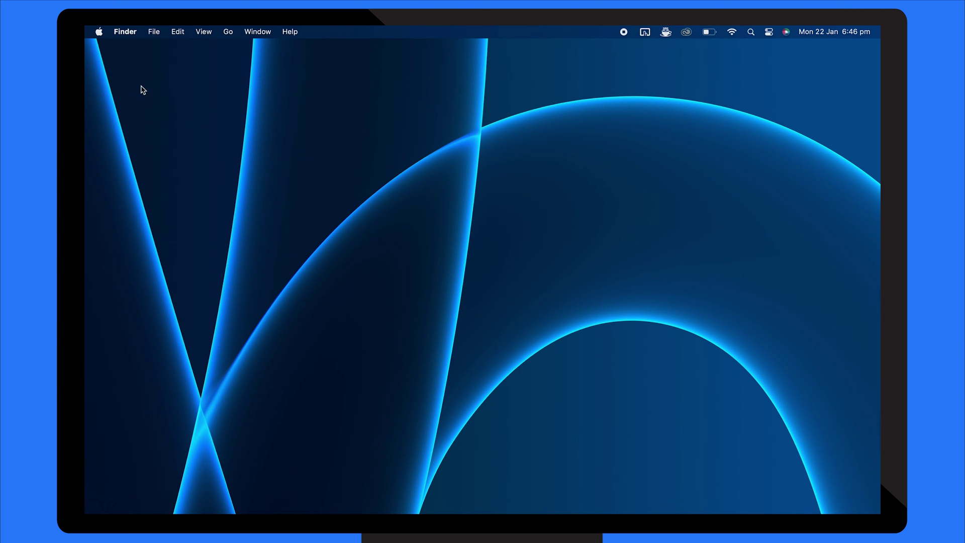
Open the Accessibility > Pointer Control settings in System Settings.
{"action": "left_click", "coordinate": [99, 32]}
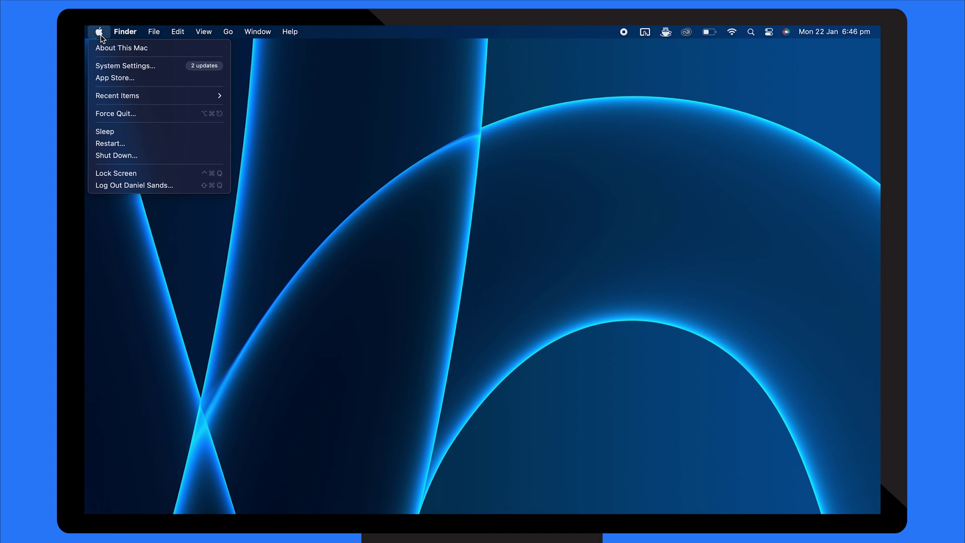
{"action": "left_click", "coordinate": [156, 71]}
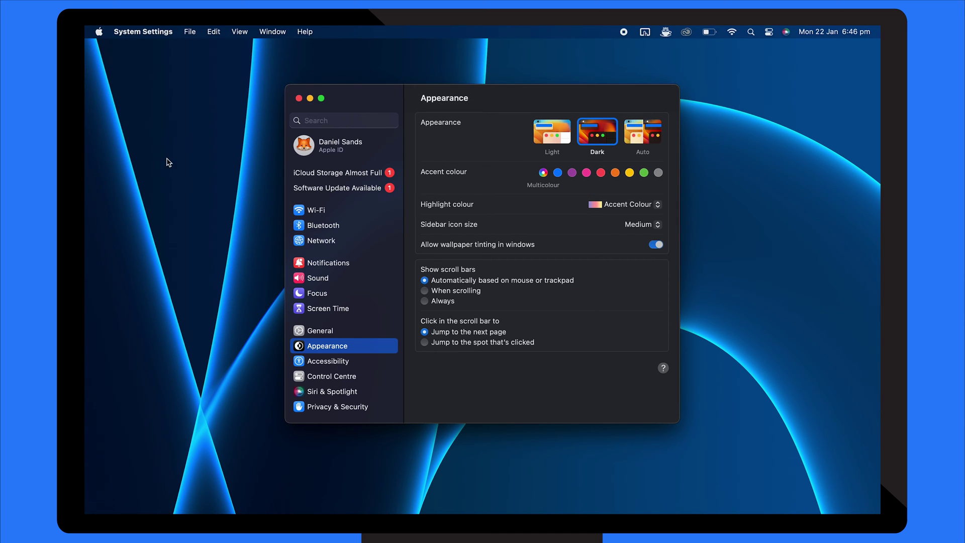
{"action": "left_click", "coordinate": [324, 360]}
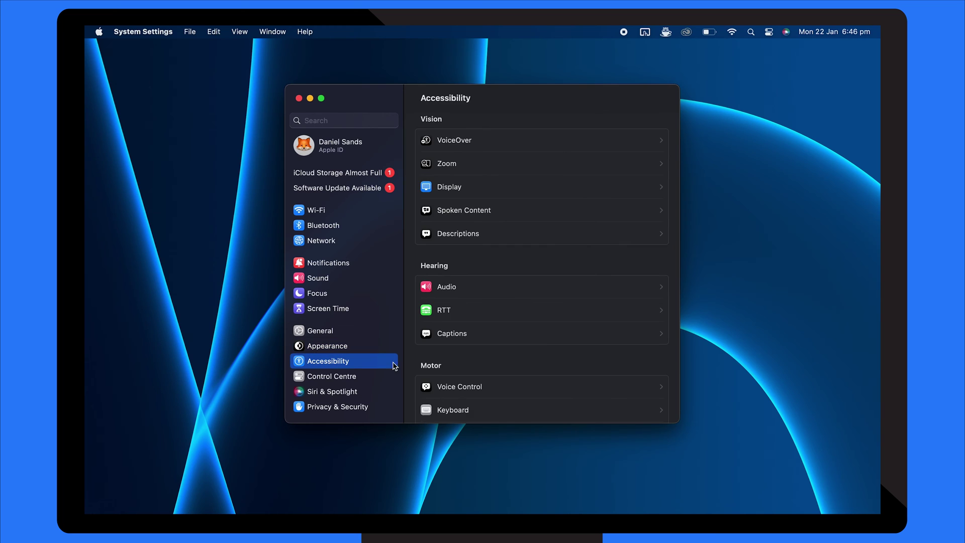
{"action": "scroll", "coordinate": [440, 367], "scroll_direction": "down", "scroll_amount": 5}
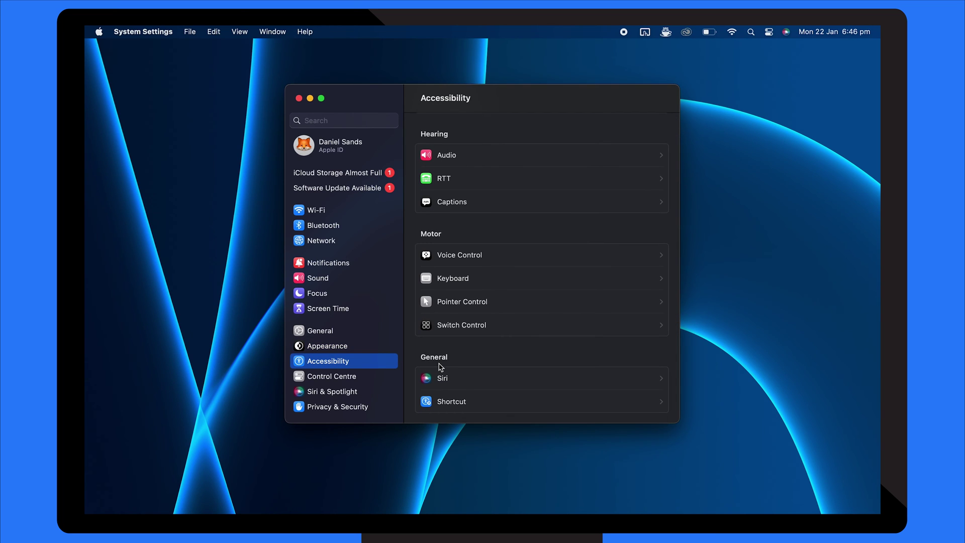
{"action": "left_click", "coordinate": [496, 303]}
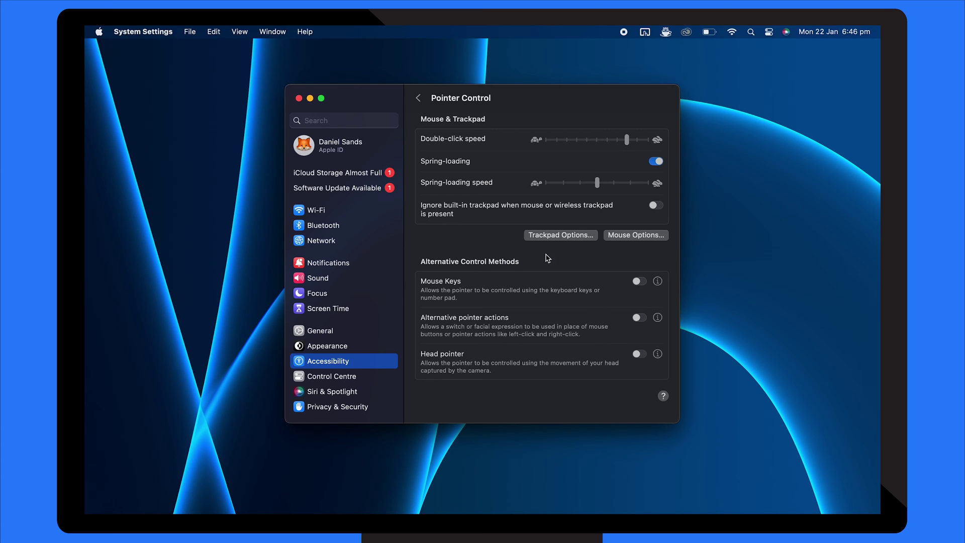
Slow the double-click speed, then test it by opening the Adobe Media Encoder and 24.0 folders.
{"action": "left_click_drag", "start_coordinate": [627, 142], "coordinate": [572, 144]}
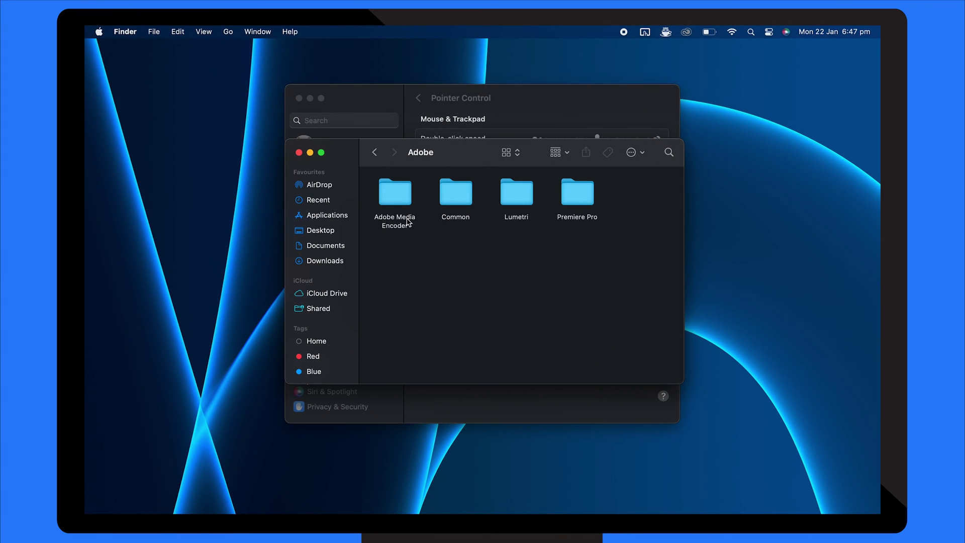
{"action": "double_click", "coordinate": [404, 201]}
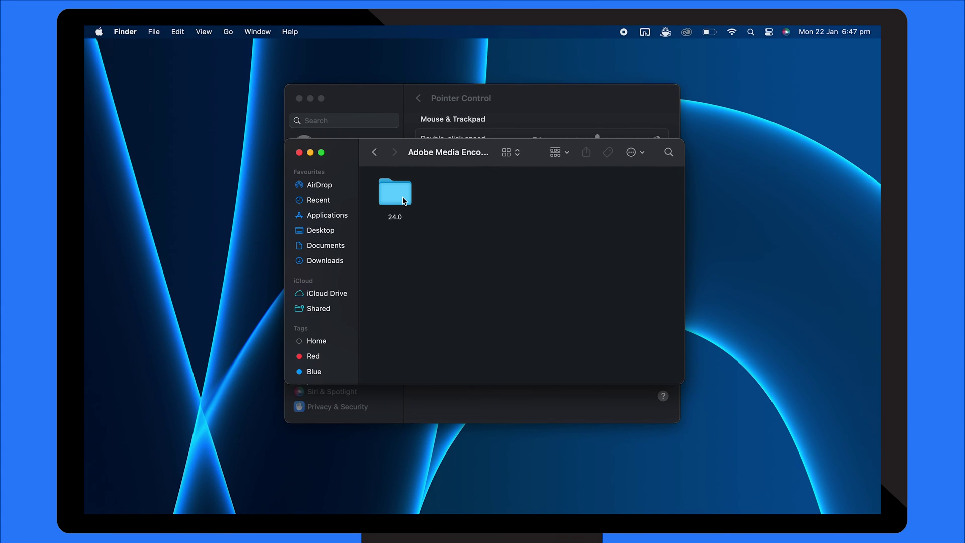
{"action": "double_click", "coordinate": [403, 200]}
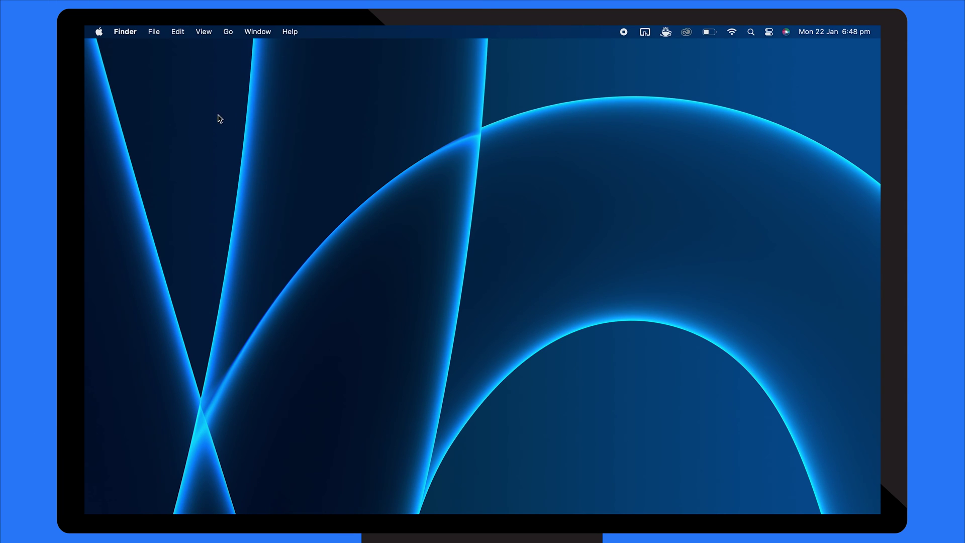
Drag the Trackpad tracking speed slider slightly left, just below the middle.
{"action": "left_click", "coordinate": [101, 33]}
{"action": "left_click", "coordinate": [157, 66]}
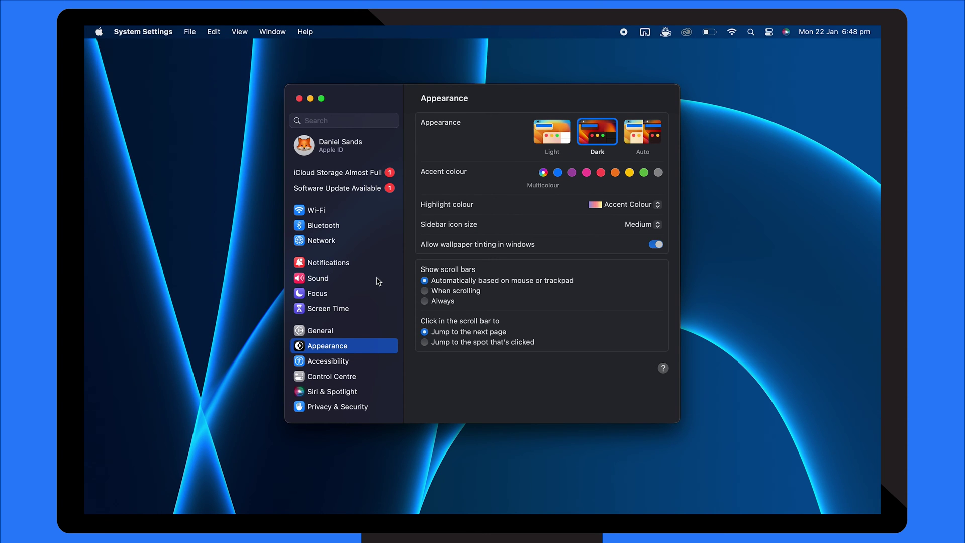
{"action": "scroll", "coordinate": [379, 281], "scroll_direction": "down", "scroll_amount": 10}
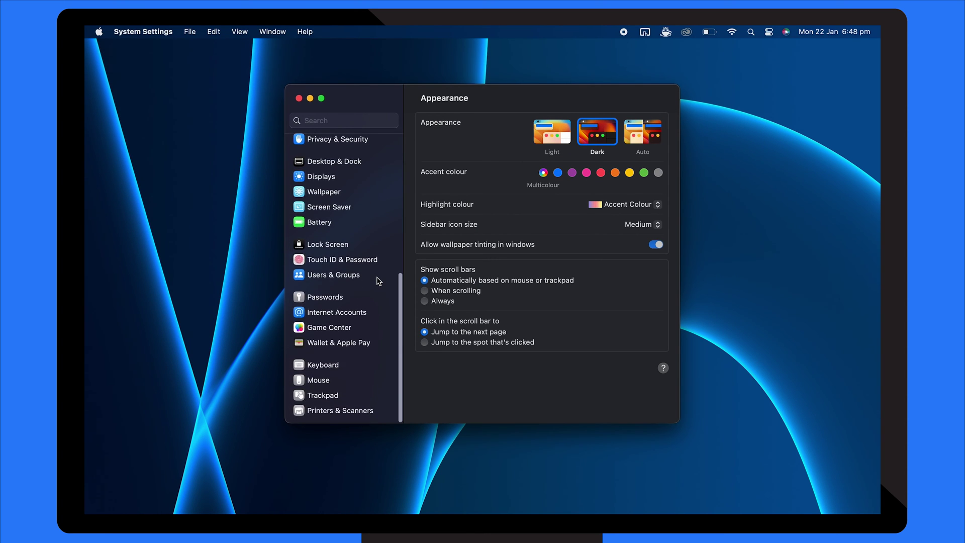
{"action": "left_click", "coordinate": [345, 397]}
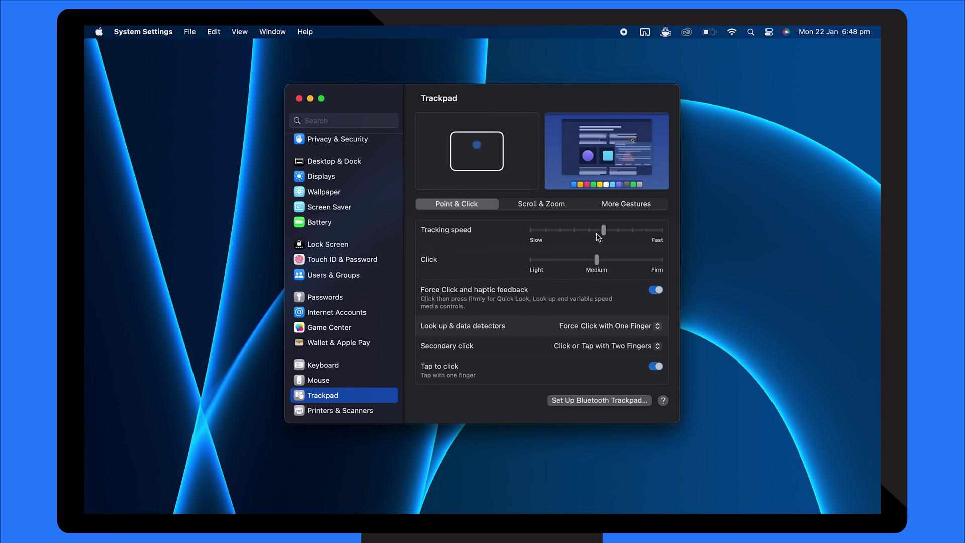
{"action": "mouse_move", "coordinate": [603, 230]}
{"action": "left_mouse_down"}
{"action": "mouse_move", "coordinate": [647, 232]}
{"action": "mouse_move", "coordinate": [561, 232]}
{"action": "mouse_move", "coordinate": [590, 233]}
{"action": "left_mouse_up"}
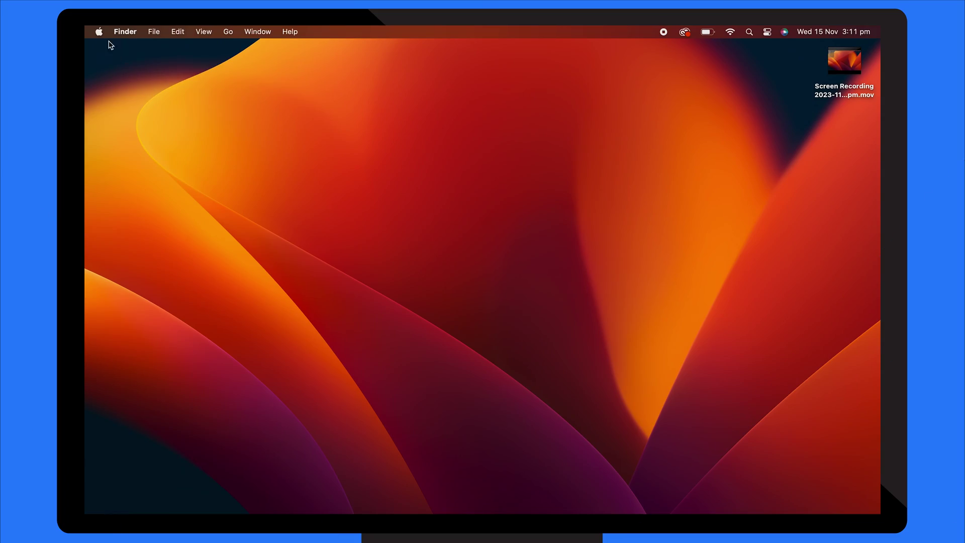
Read Apple's Reset the SMC article in Safari down to the T2 chip instructions.
{"action": "left_click", "coordinate": [100, 32]}
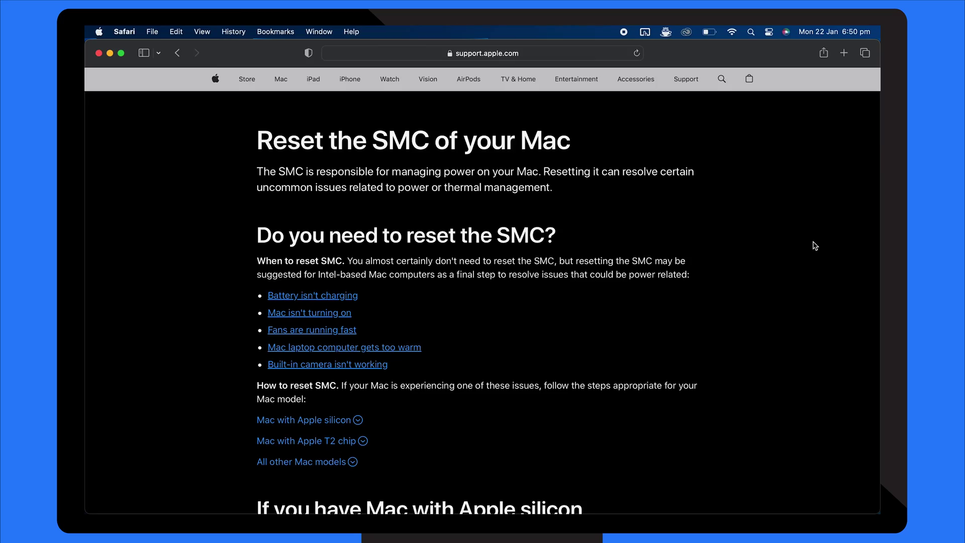
{"action": "scroll", "coordinate": [815, 245], "scroll_direction": "down", "scroll_amount": 3}
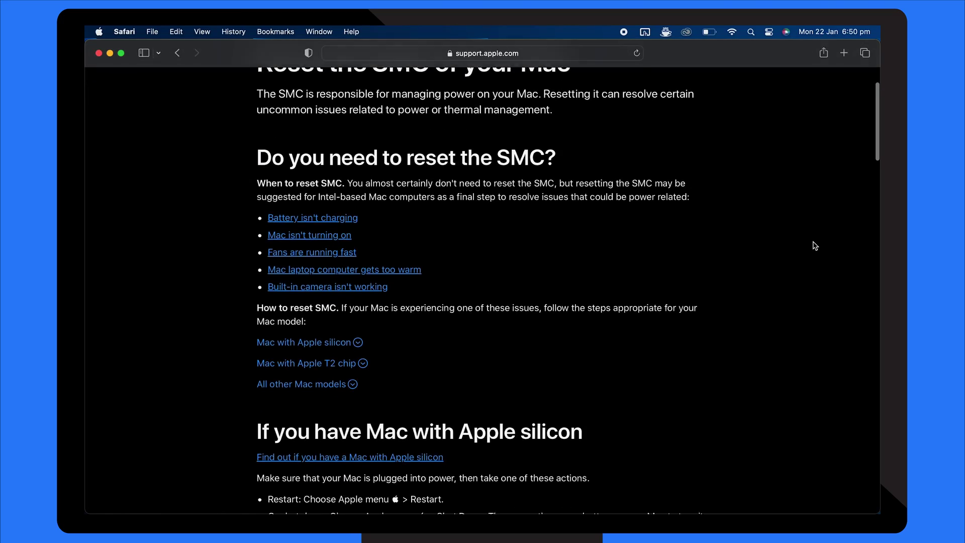
{"action": "scroll", "coordinate": [815, 245], "scroll_direction": "down", "scroll_amount": 5}
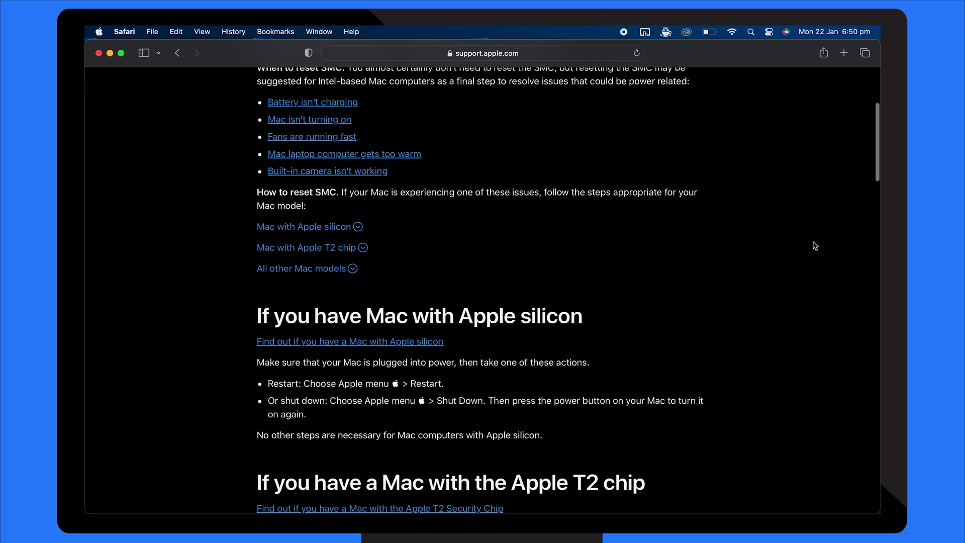
{"action": "scroll", "coordinate": [815, 245], "scroll_direction": "down", "scroll_amount": 4}
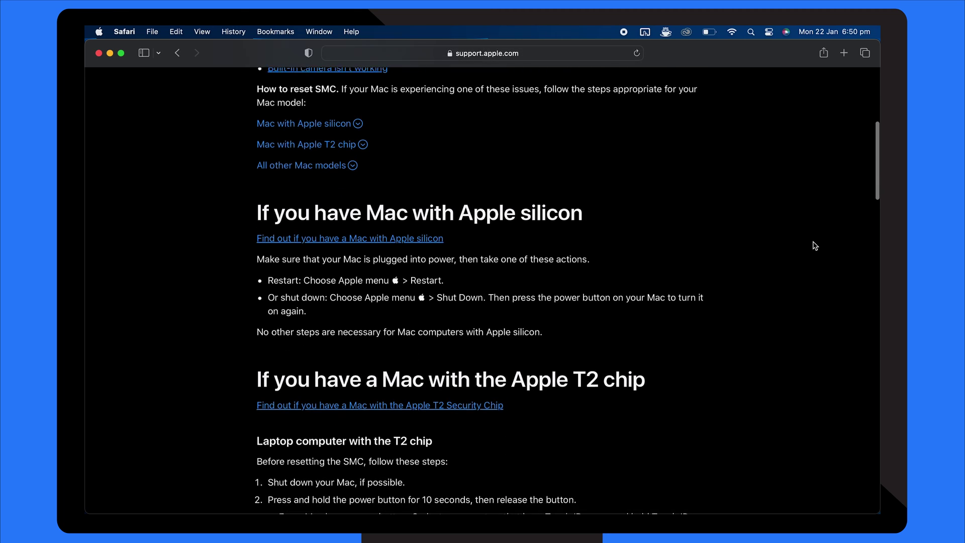
{"action": "scroll", "coordinate": [815, 246], "scroll_direction": "down", "scroll_amount": 4}
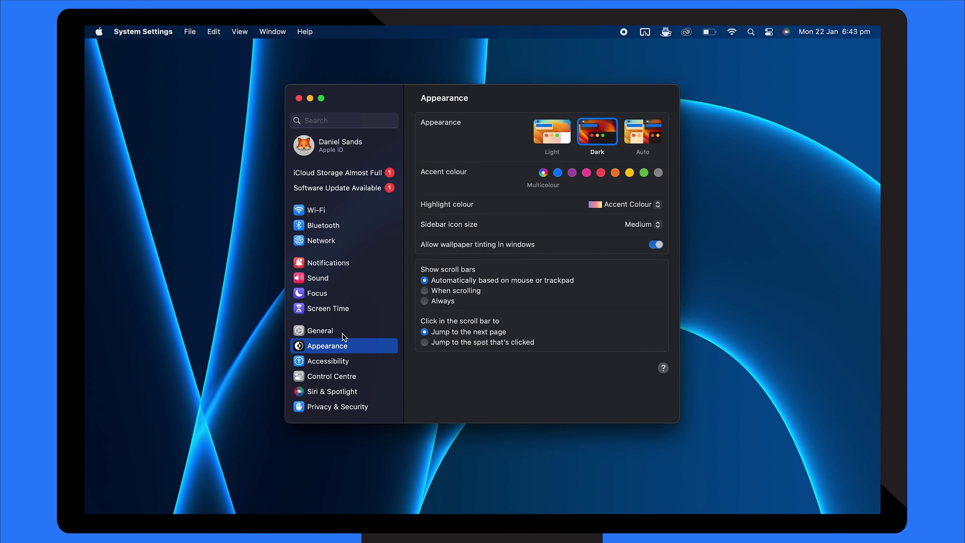
Open General > Software Update and choose Upgrade Now for macOS Sonoma 14.2.1.
{"action": "left_click", "coordinate": [343, 333]}
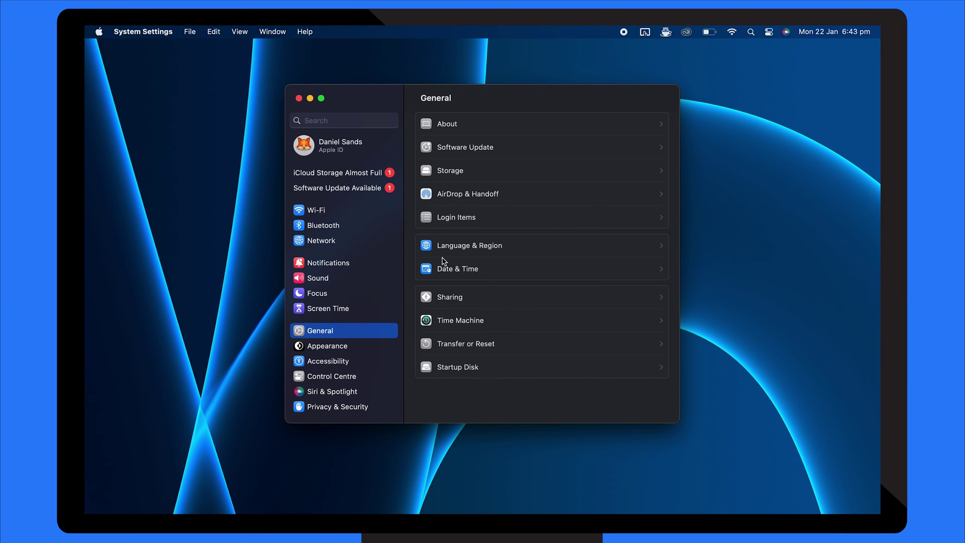
{"action": "left_click", "coordinate": [499, 153]}
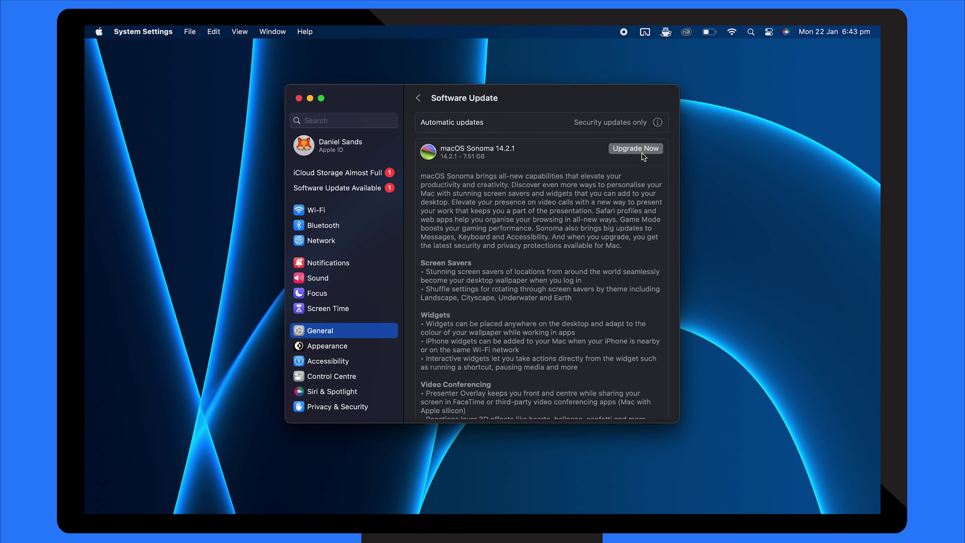
{"action": "left_click", "coordinate": [642, 152]}
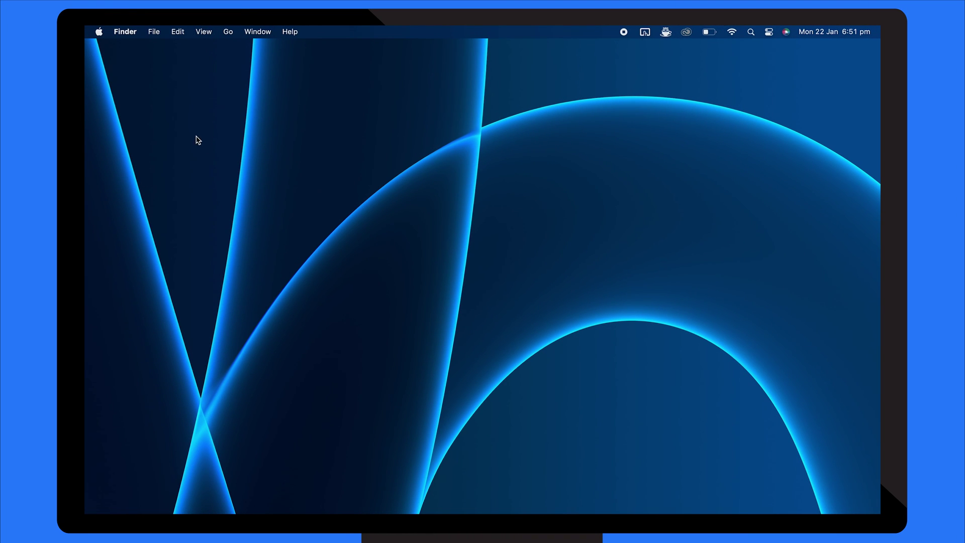
Open the Users & Groups page showing the admin account and the Guest User.
{"action": "left_click", "coordinate": [100, 33]}
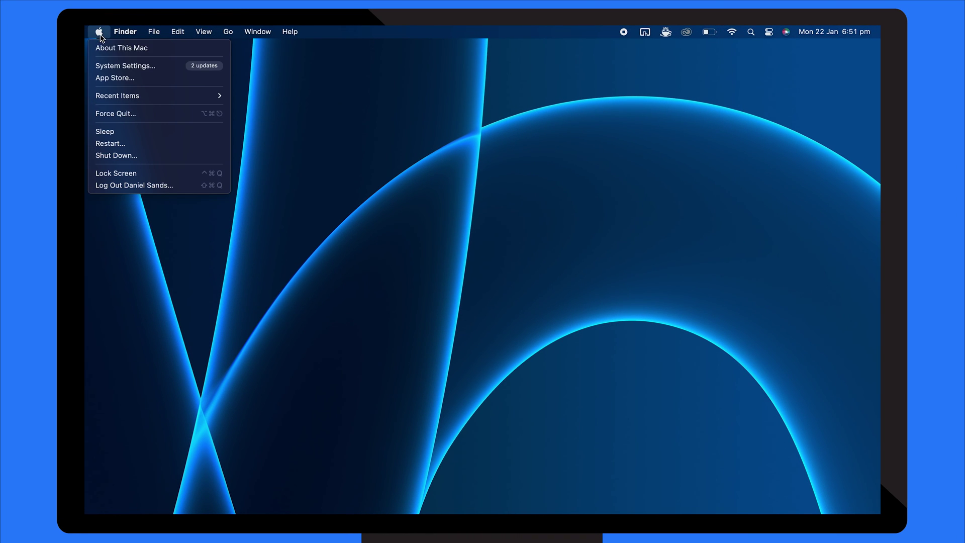
{"action": "left_click", "coordinate": [157, 69]}
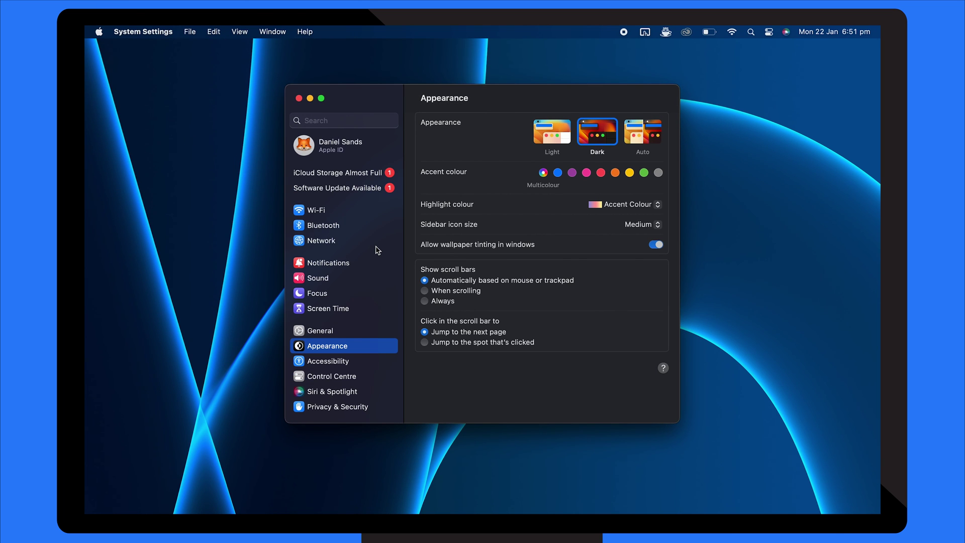
{"action": "scroll", "coordinate": [378, 250], "scroll_direction": "down", "scroll_amount": 5}
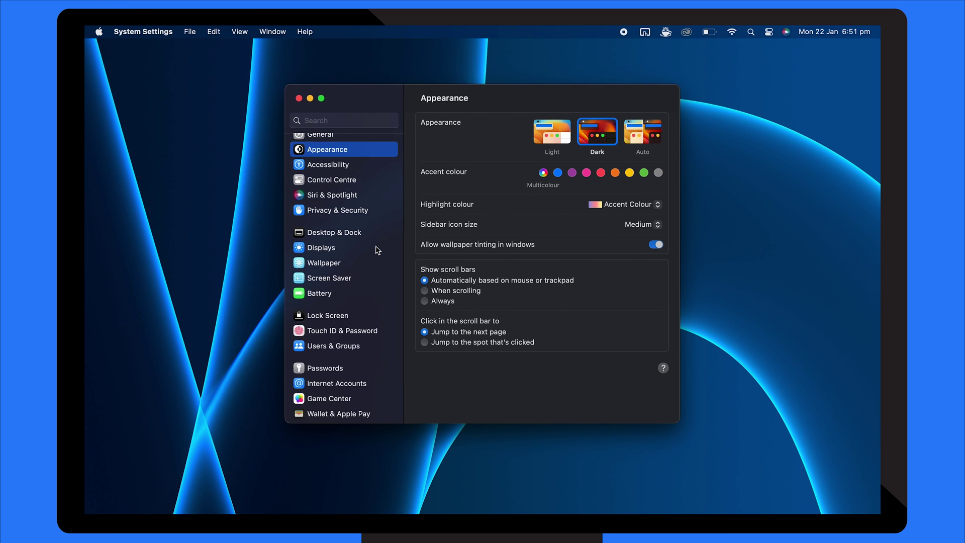
{"action": "left_click", "coordinate": [356, 348]}
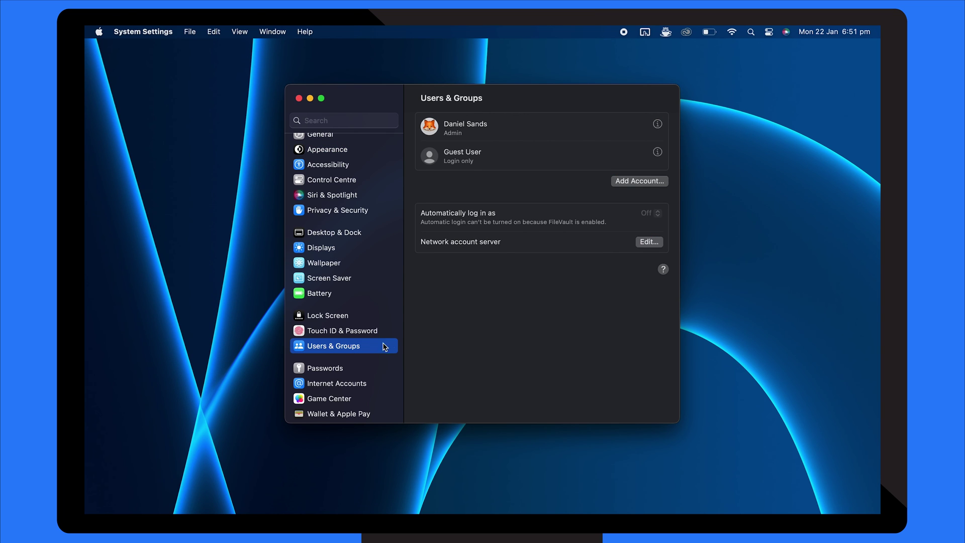